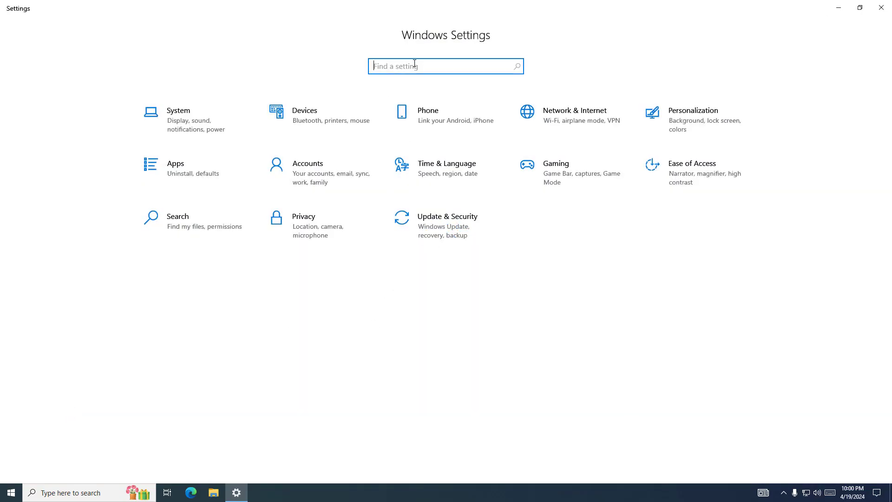
Search the settings for "troub" and run the Windows Store Apps troubleshooter with Apply repairs automatically enabled.
text(troub)
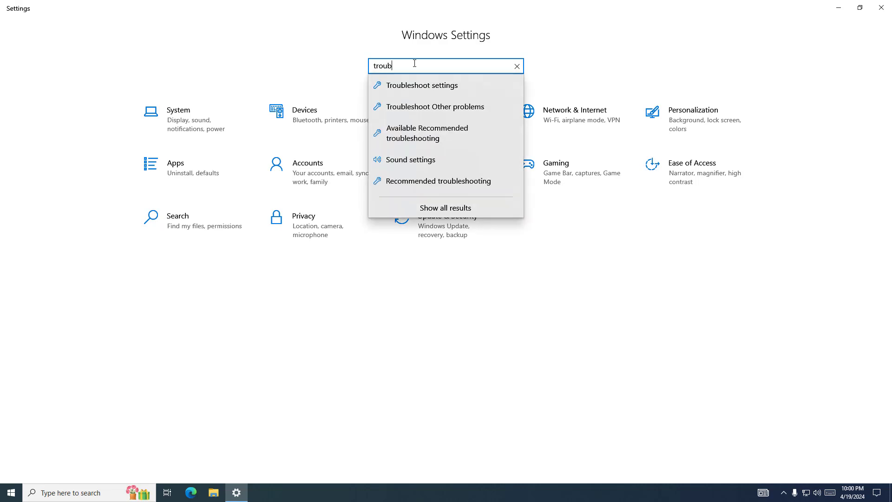
click(456, 203)
scroll(241, 153, down, 2)
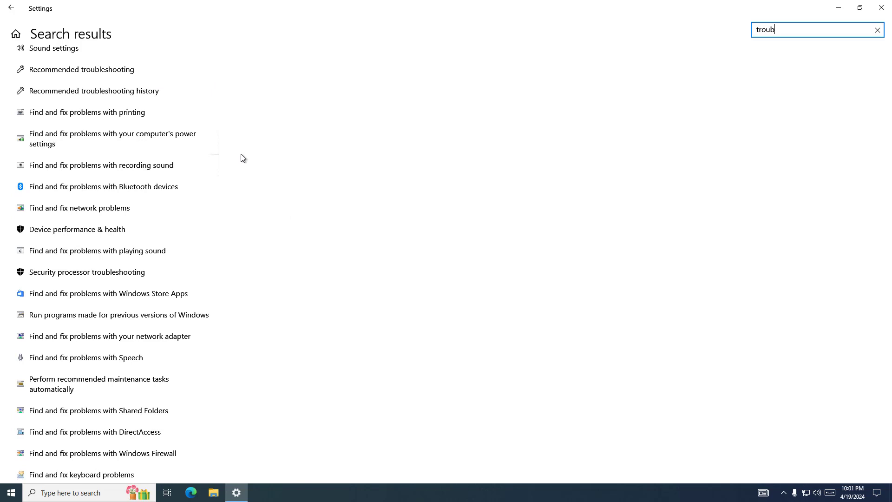
click(110, 294)
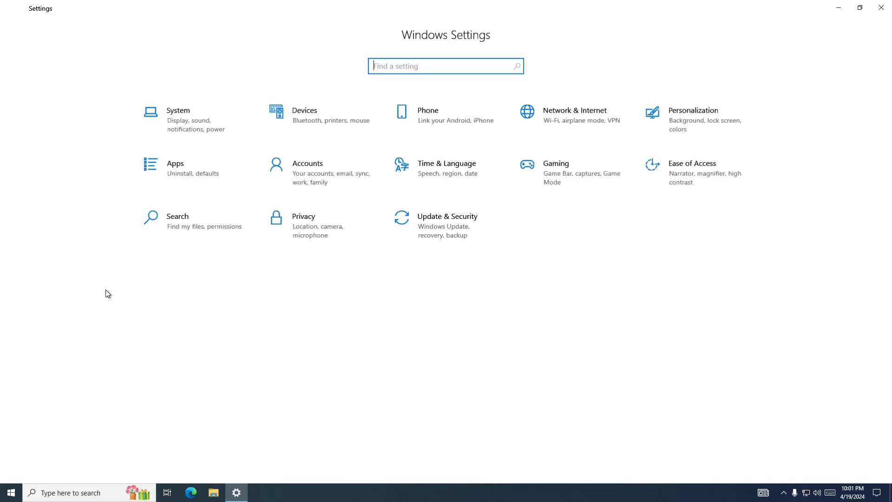
click(337, 285)
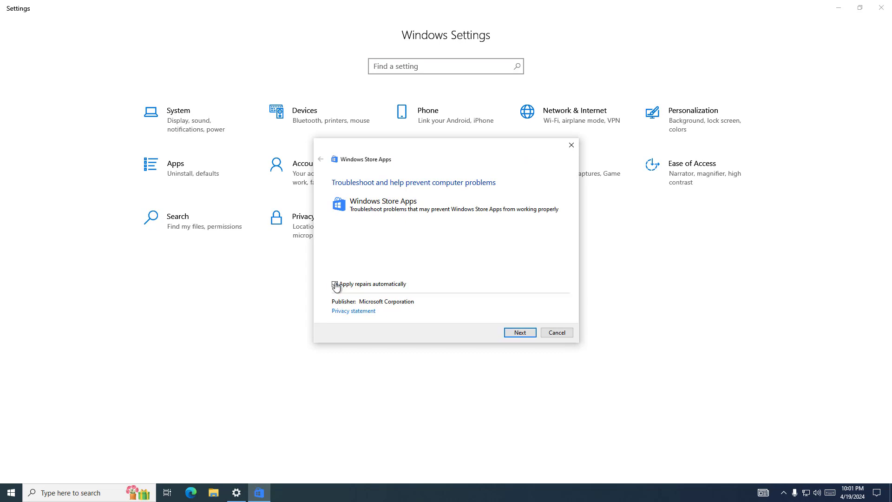
click(520, 333)
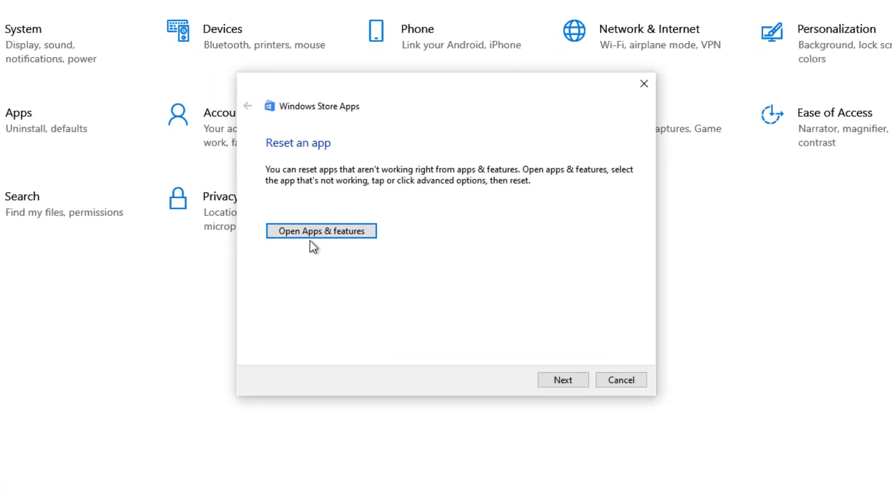
Go from the troubleshooter to Apps & features and open Netflix's advanced options at the Terminate and Reset sections.
click(316, 236)
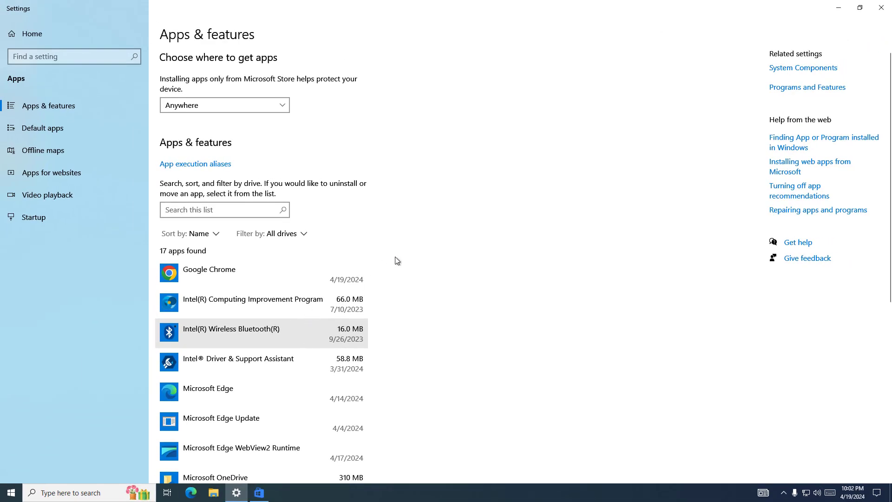
scroll(399, 260, down, 8)
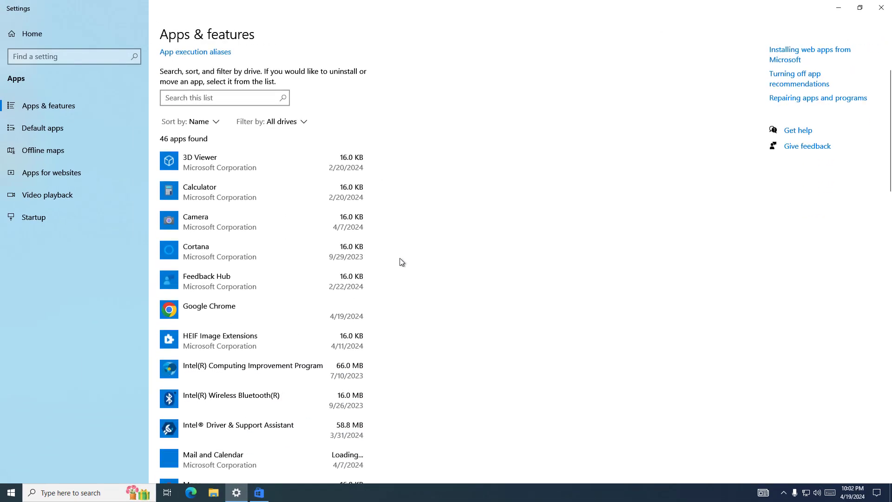
scroll(400, 258, down, 7)
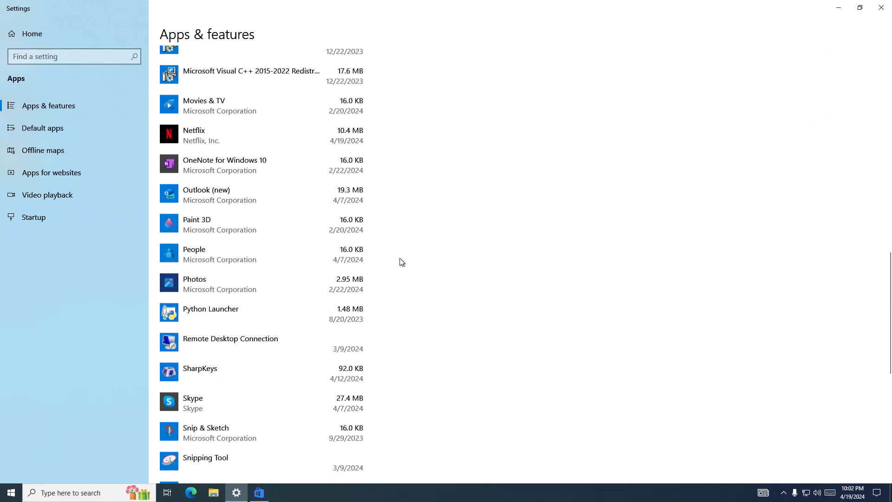
click(278, 129)
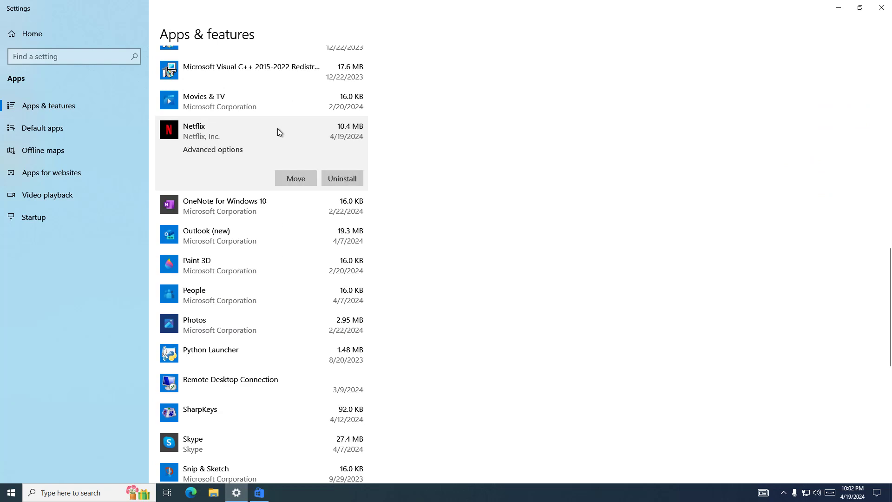
click(215, 150)
scroll(175, 162, down, 3)
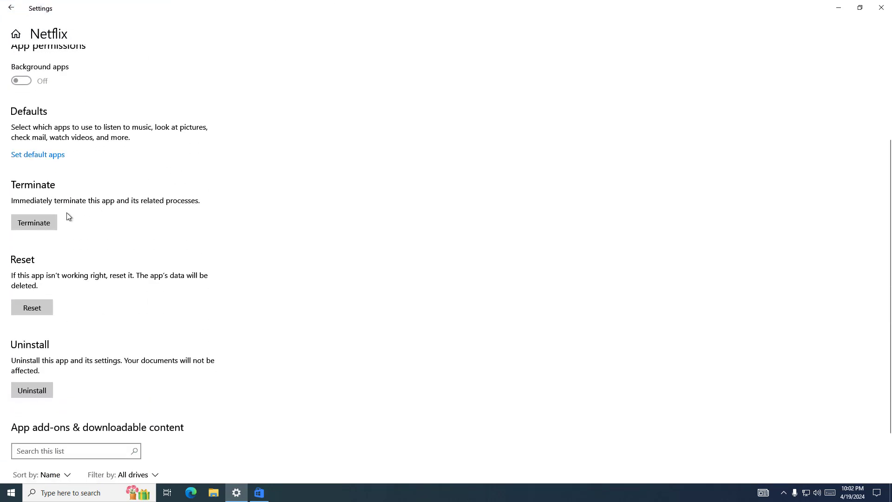
Terminate the Netflix app, reset it including its data, and close Settings.
click(49, 218)
scroll(307, 212, down, 3)
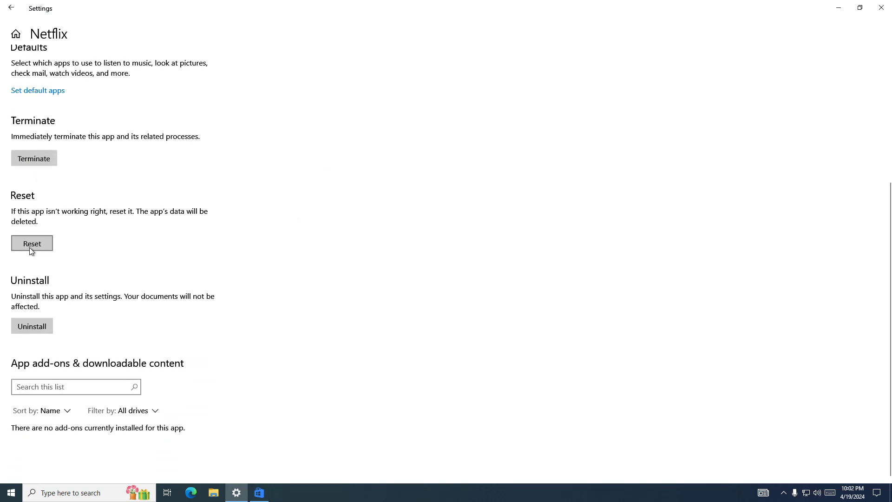
click(40, 242)
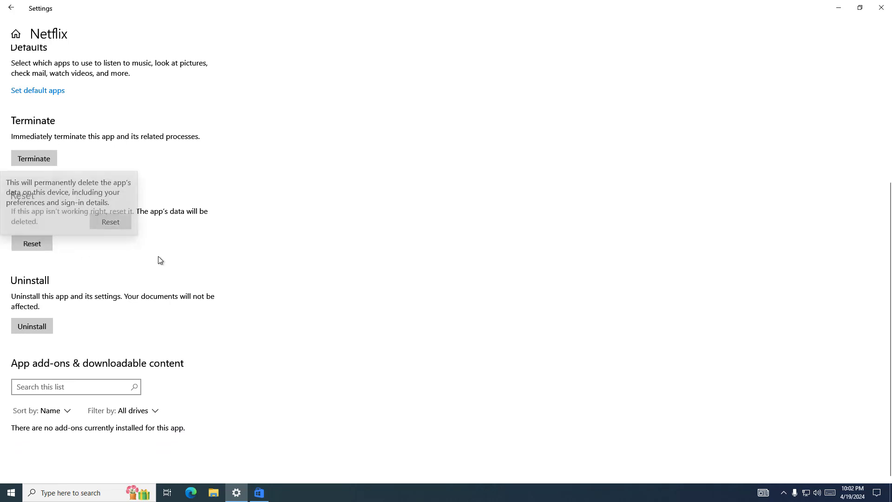
click(117, 218)
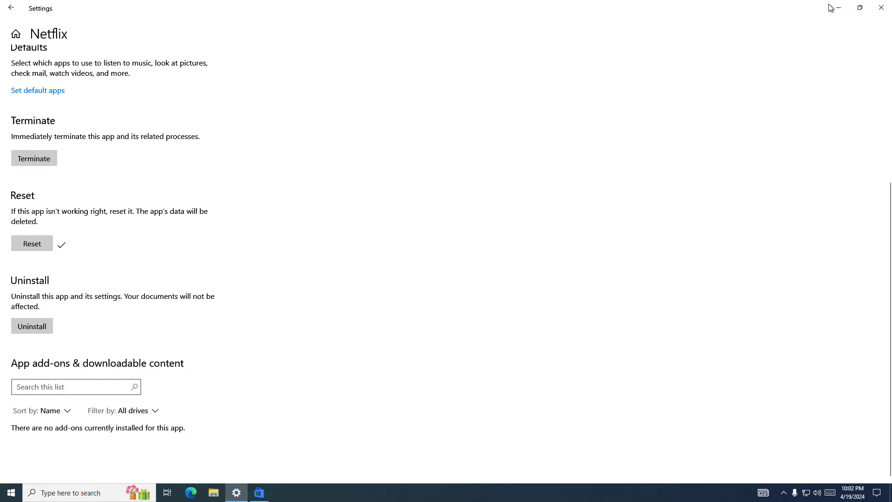
click(880, 9)
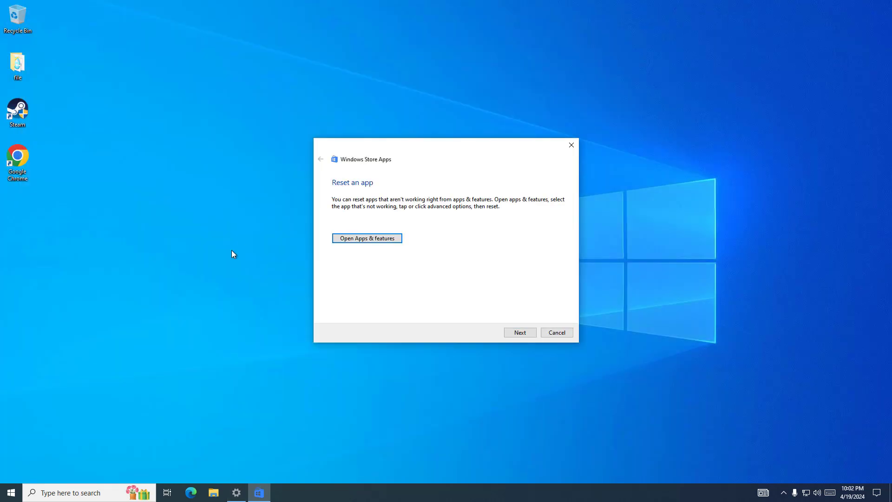
Complete and close the Windows Store Apps troubleshooter, and restart the computer.
click(507, 332)
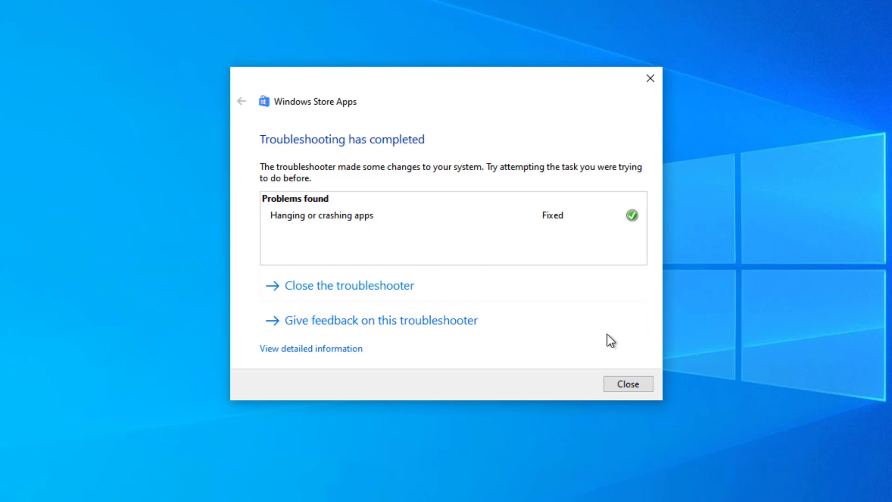
click(627, 382)
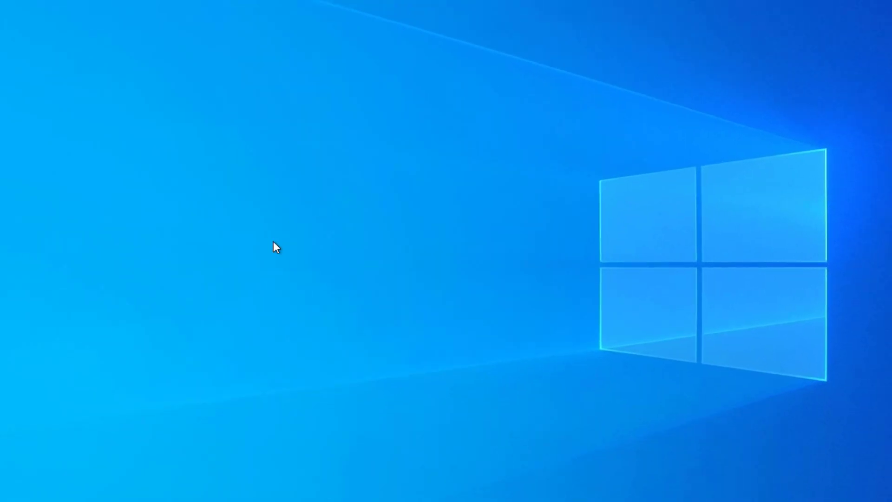
click(11, 493)
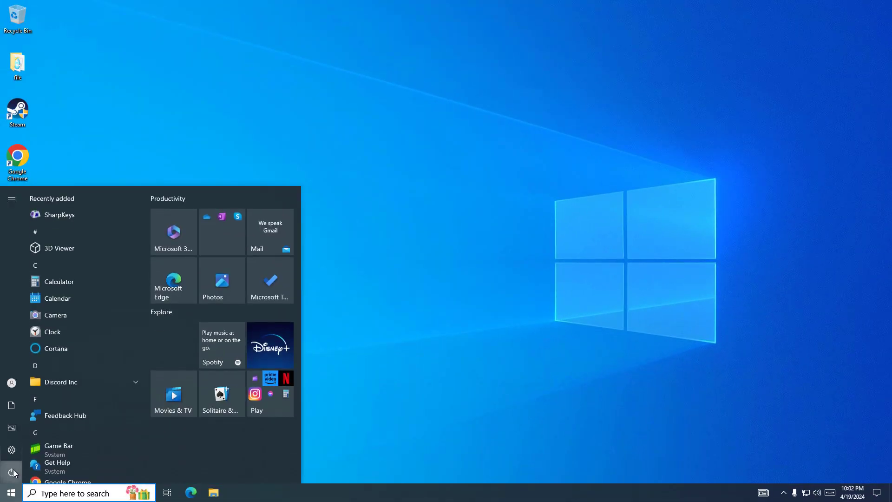
click(13, 472)
click(26, 454)
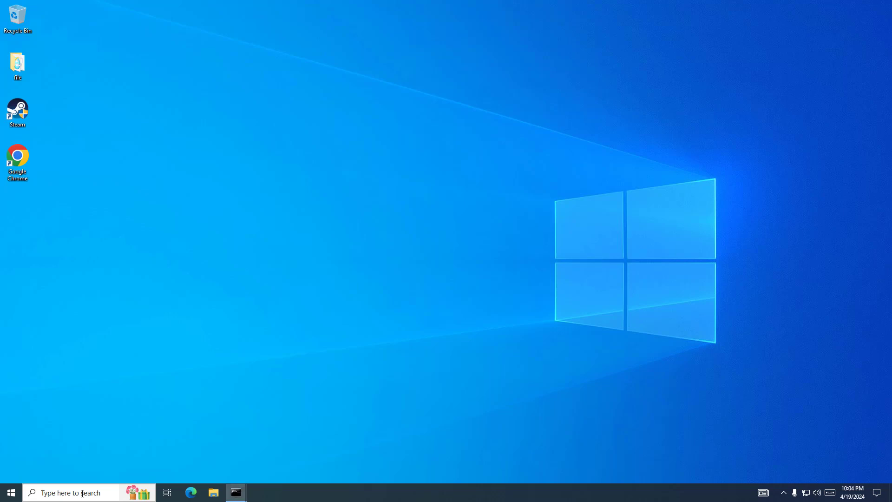
Run the wsreset command from the Windows search to clear the Microsoft Store cache.
click(83, 493)
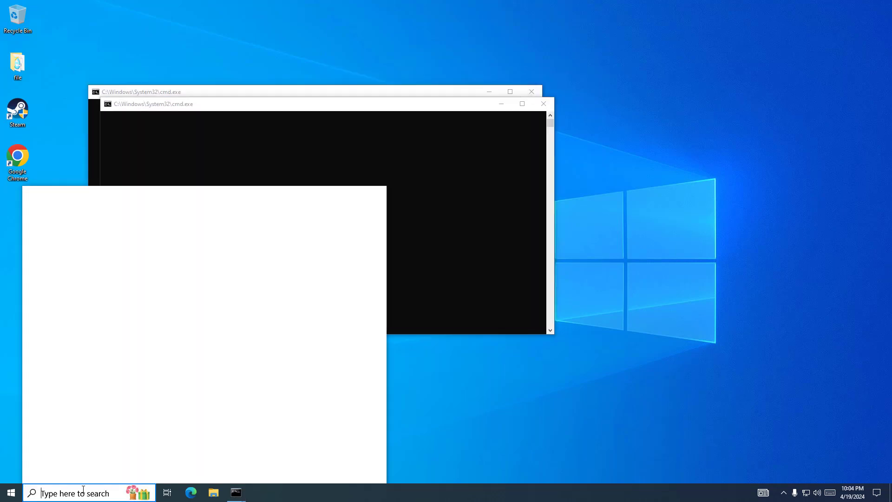
click(468, 352)
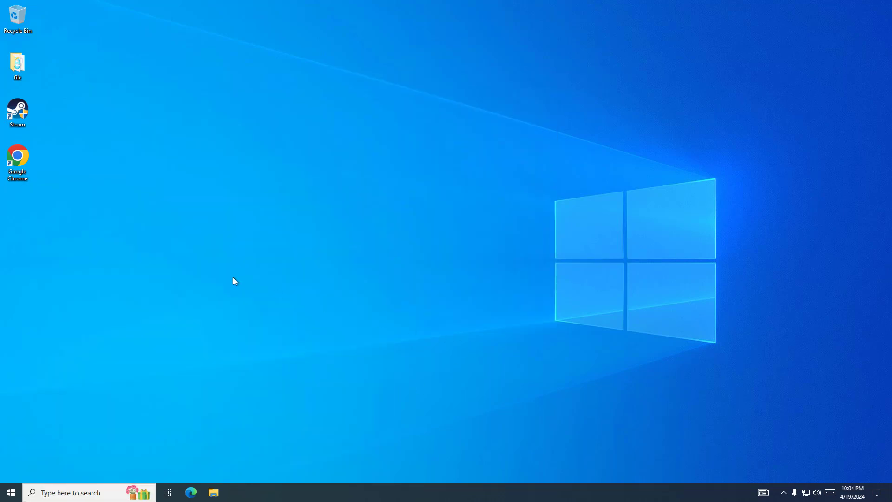
click(72, 494)
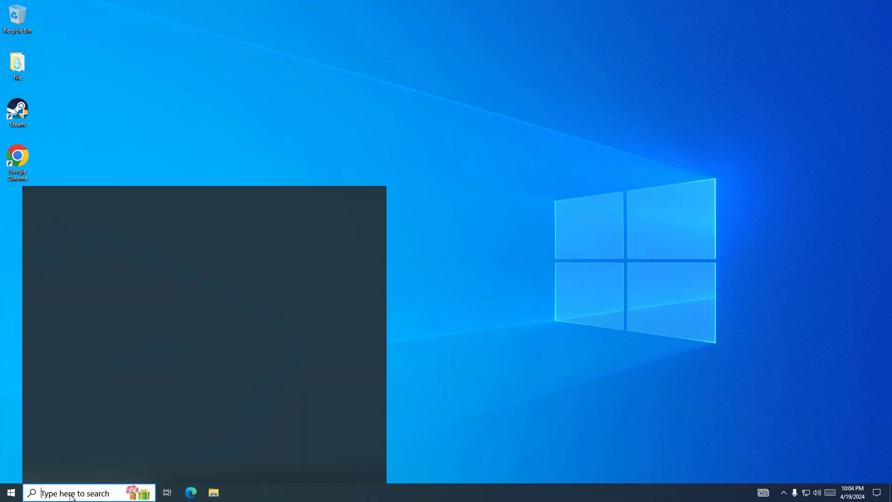
text(ws)
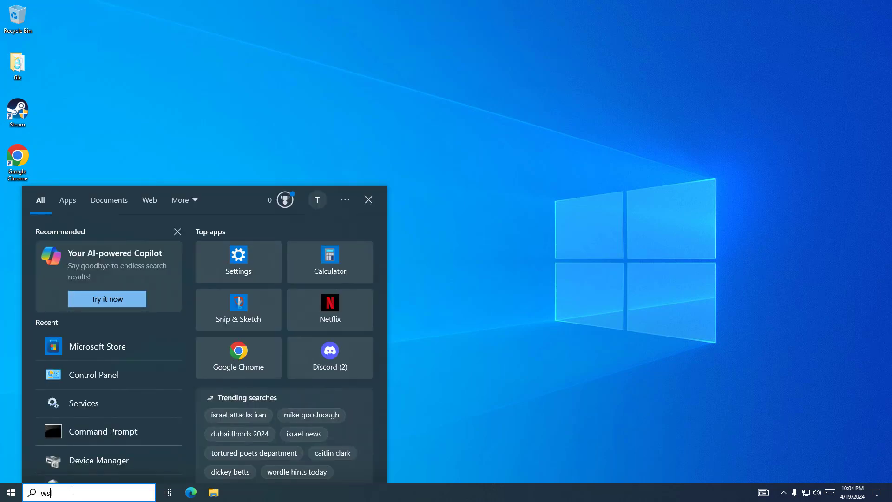
text(reset)
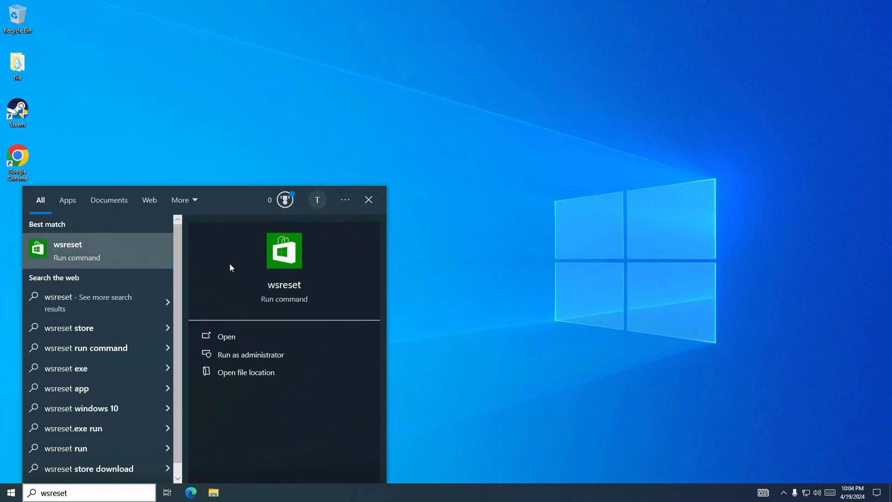
key(Return)
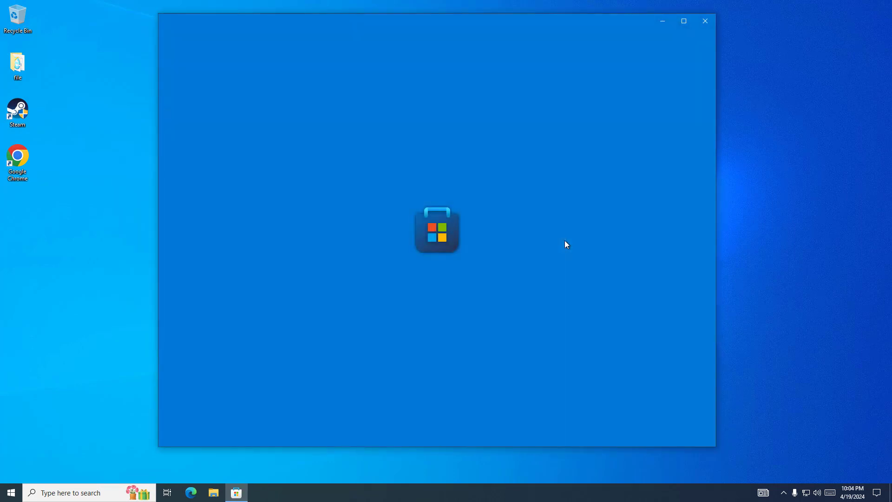
Look up "netflix" in the Microsoft Store, view the app's page, and close the Store.
text(netflix)
key(Return)
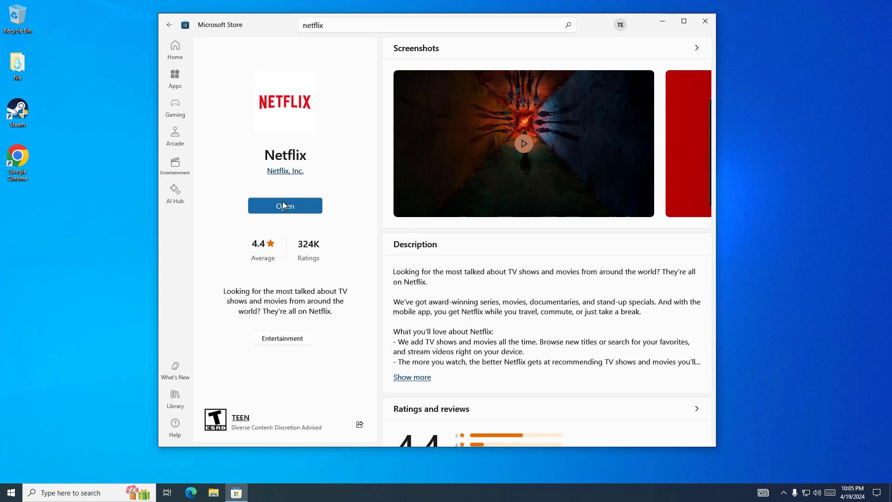
key(alt+F4)
Open Apps & features in Settings and uninstall the Netflix app.
right_click(12, 493)
click(41, 402)
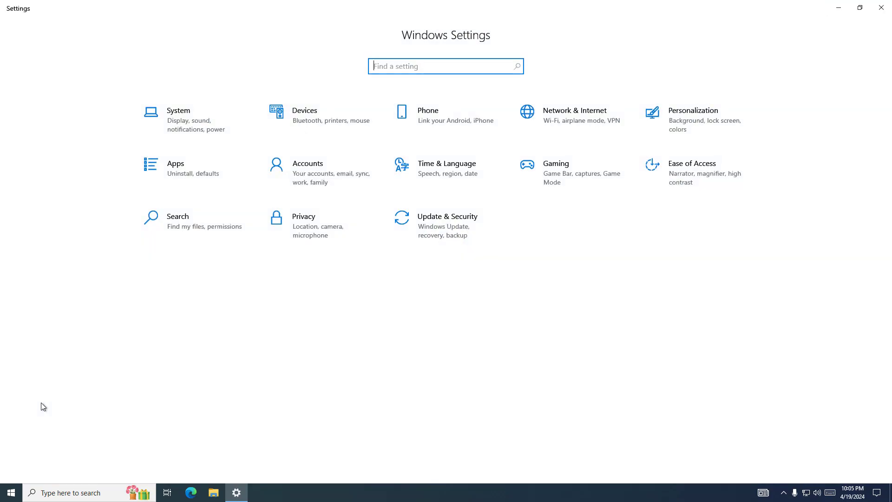
click(206, 162)
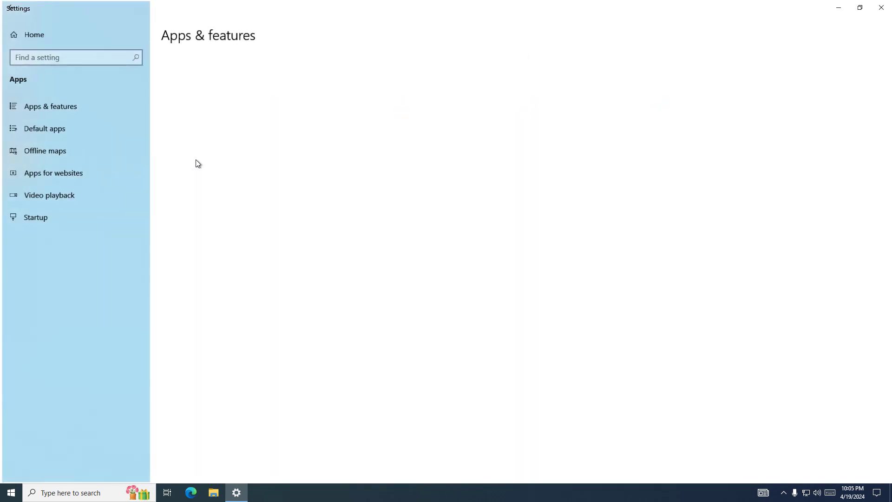
click(55, 107)
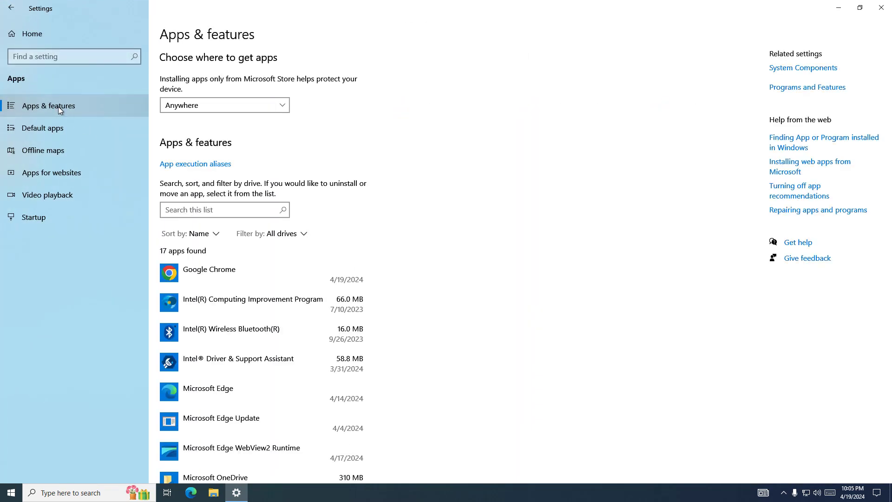
scroll(289, 231, down, 5)
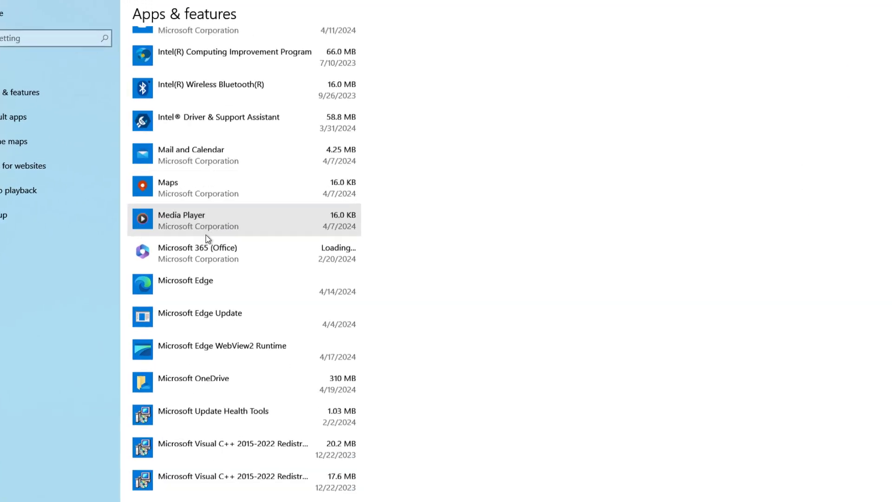
scroll(209, 239, down, 5)
click(184, 197)
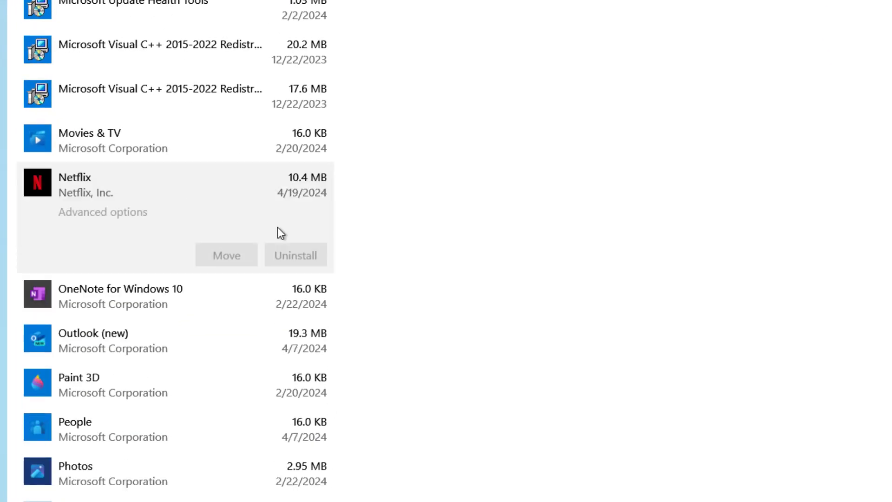
click(301, 255)
click(351, 220)
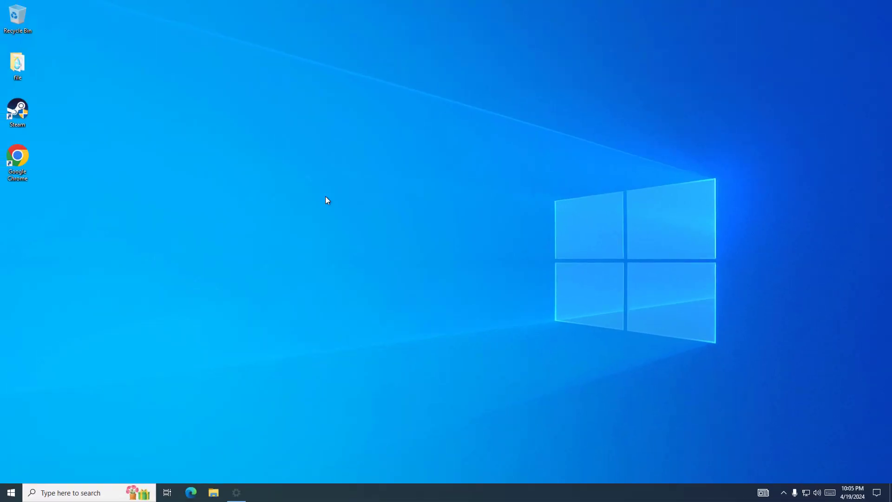
Open the Microsoft Store and install the Netflix app from its store page.
click(108, 491)
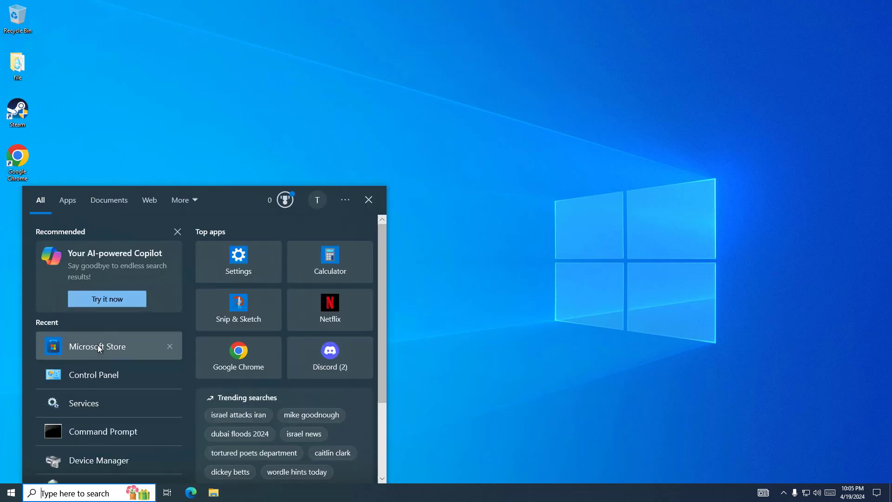
click(100, 343)
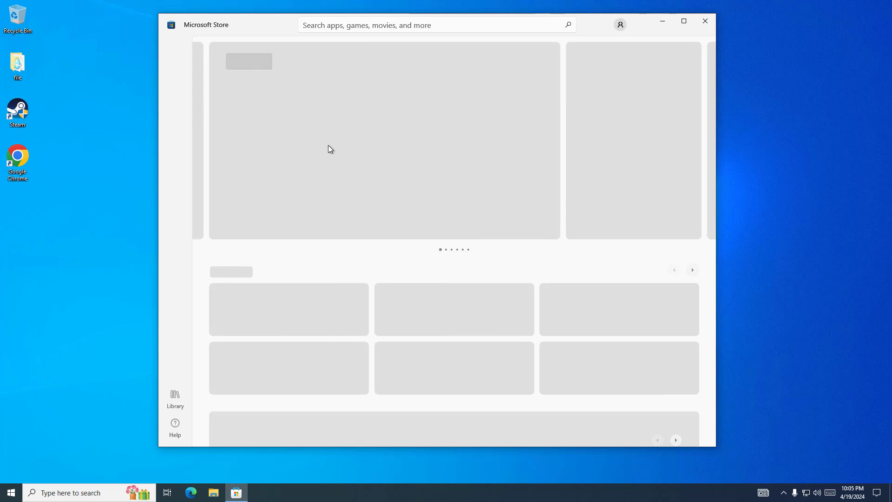
click(329, 25)
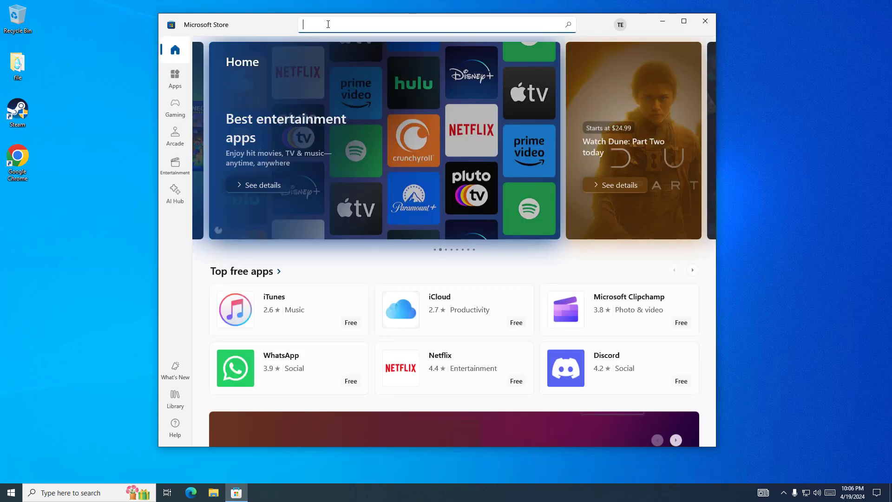
click(449, 359)
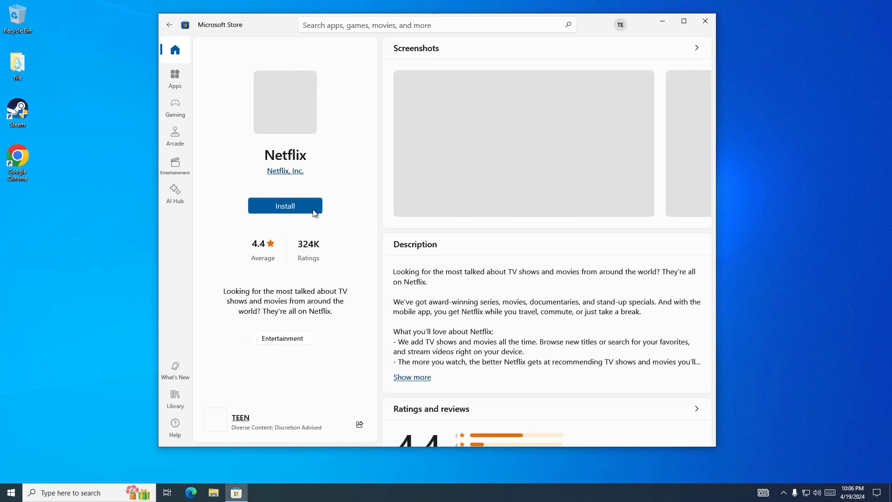
click(272, 205)
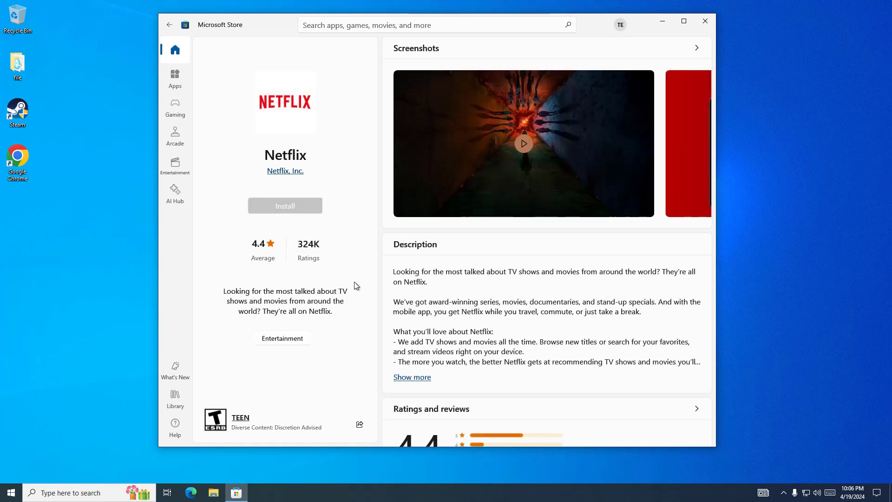